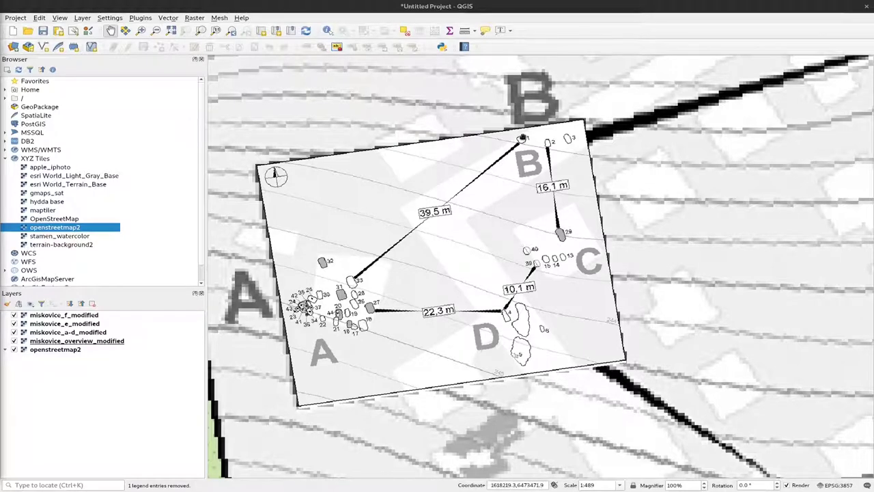
Set up a new point shapefile named miskovice_graves in the ca_hs_2019/08_session folder
drag(521, 139, 517, 163)
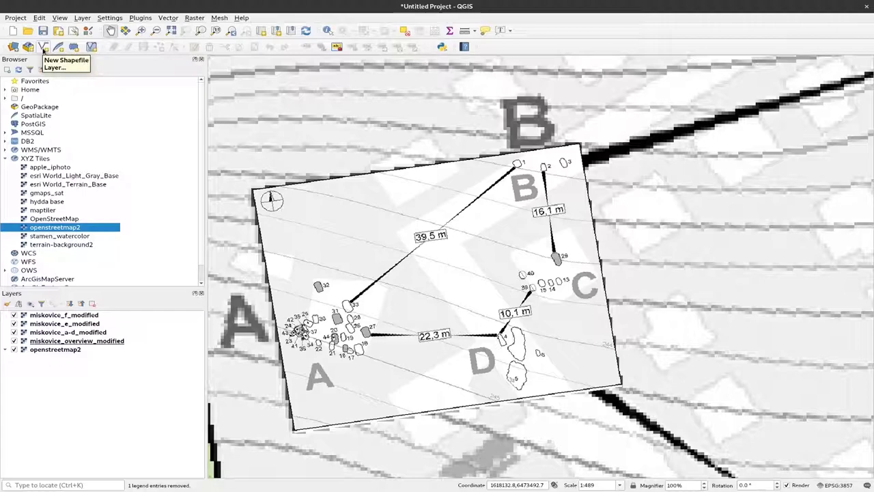
click(43, 46)
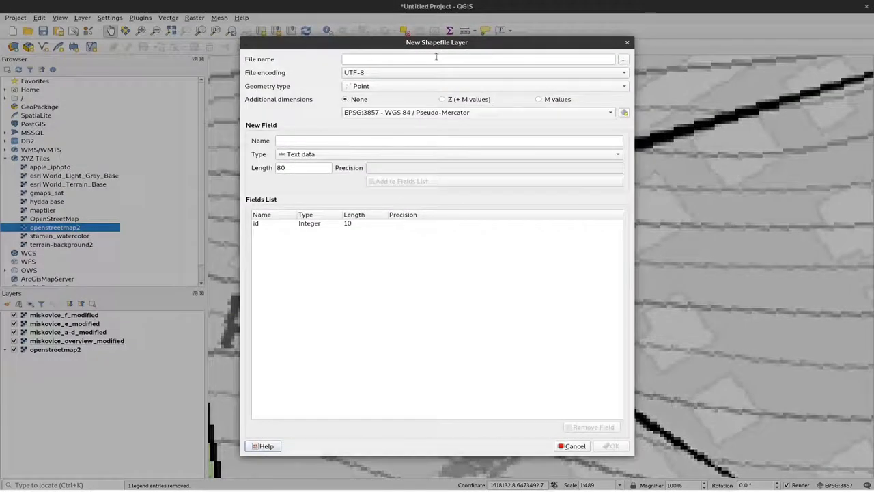
click(623, 60)
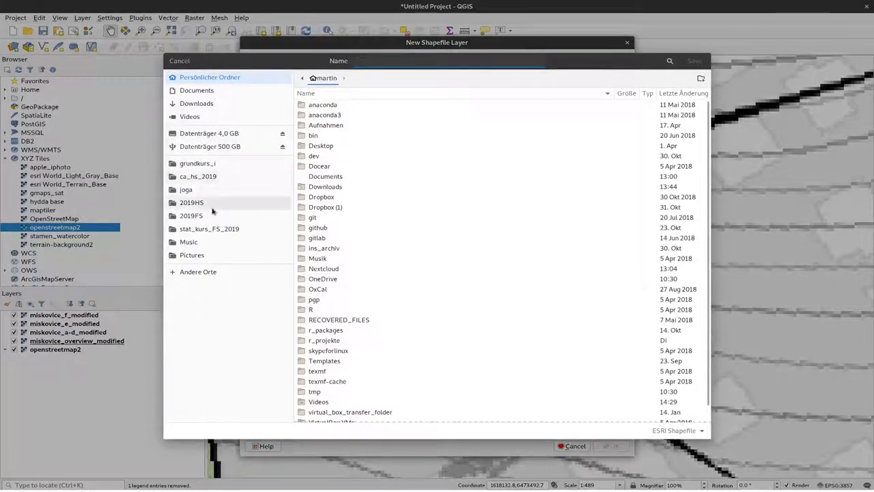
click(199, 176)
double_click(375, 166)
text(miskovice_graves)
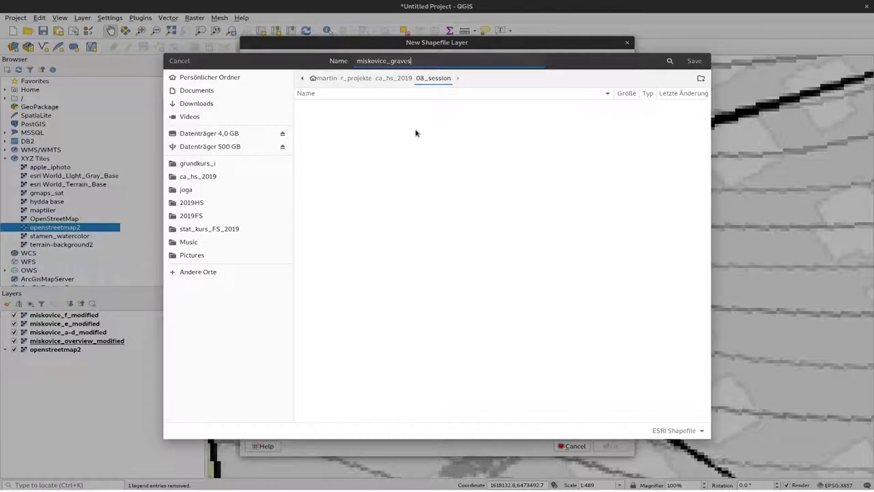
key(Return)
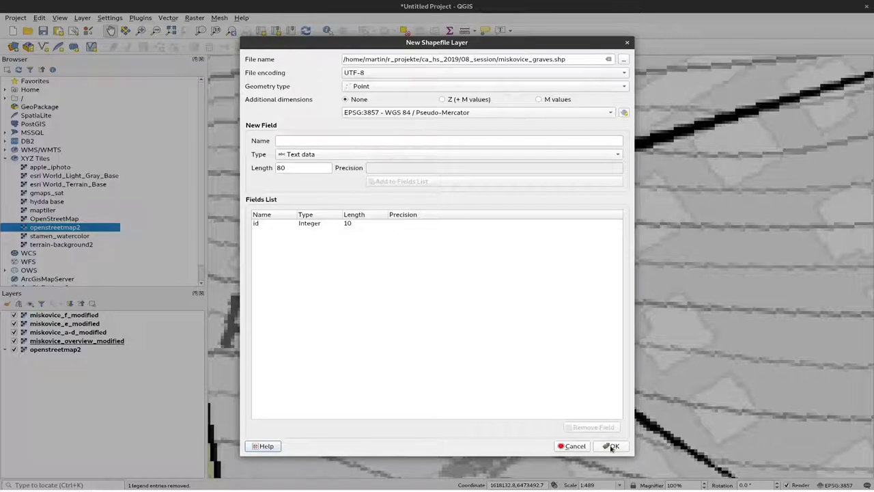
Create the miskovice_graves layer, move it to the top of the Layers panel, and start editing
click(612, 446)
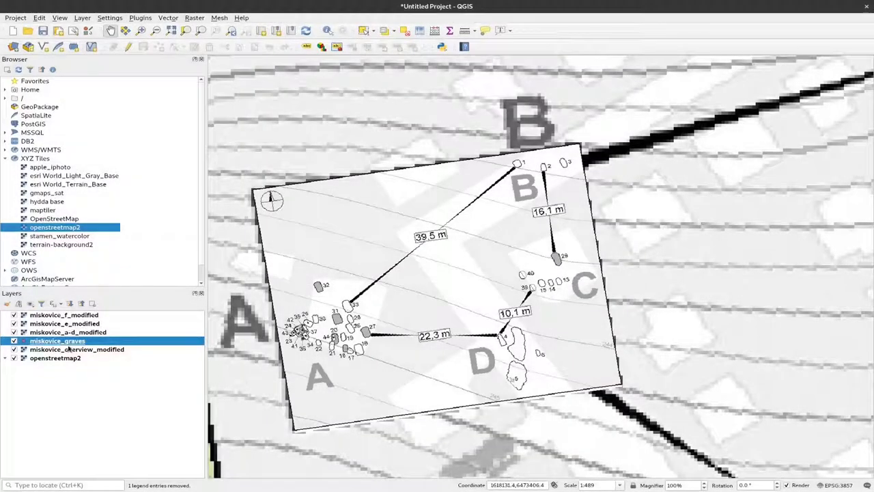
mouse_move(73, 341)
mouse_down()
mouse_move(87, 315)
mouse_move(52, 354)
mouse_move(48, 319)
mouse_up()
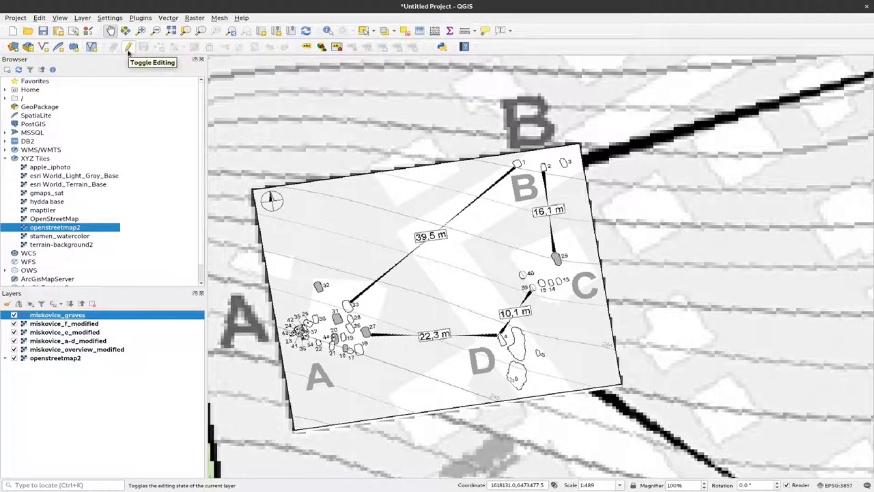
click(127, 48)
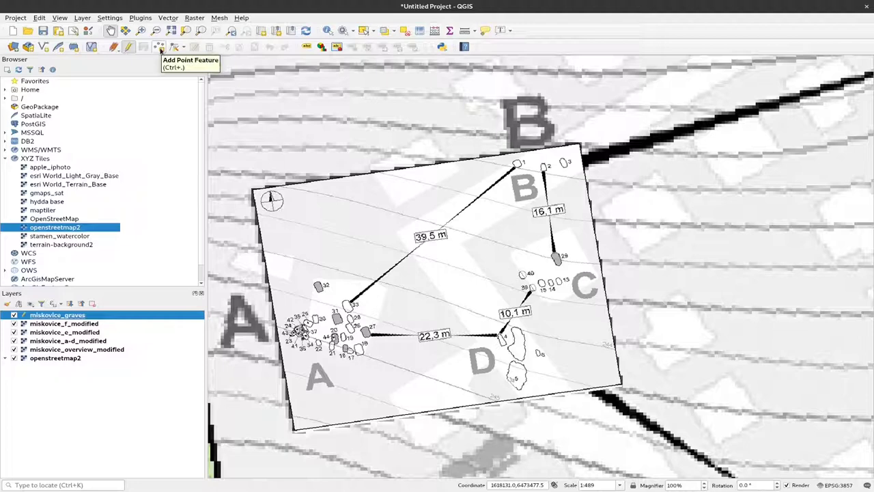
Digitize a point on grave 1 with id 1
click(161, 51)
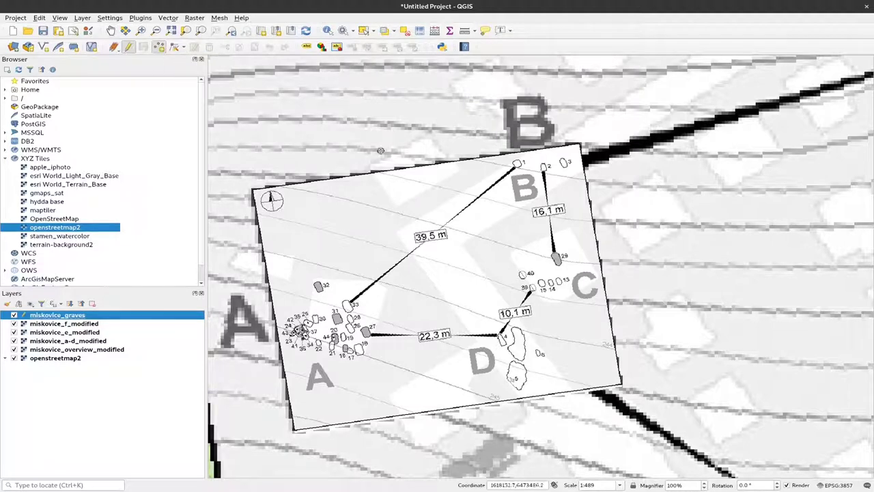
scroll(518, 160, up, 1)
scroll(518, 160, up, 2)
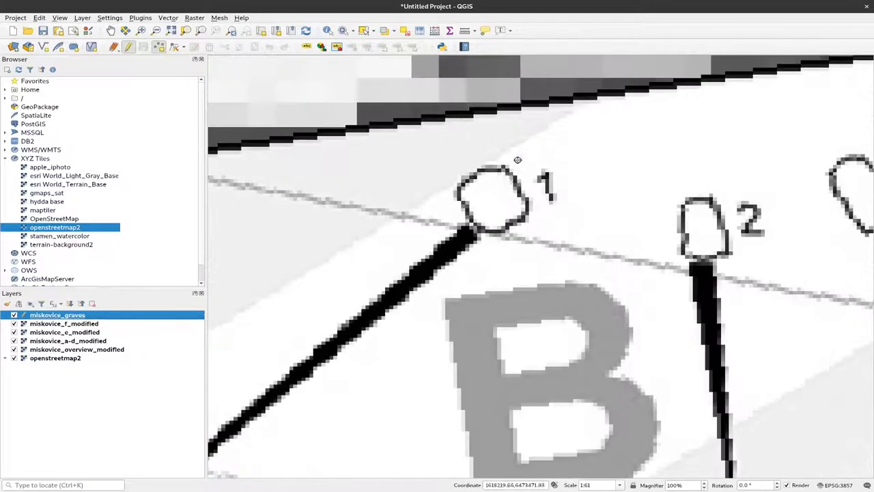
click(492, 198)
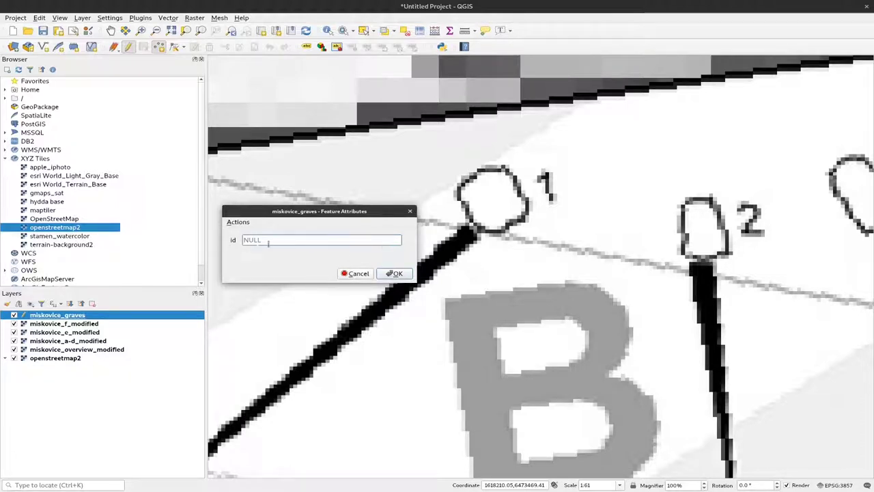
text(1)
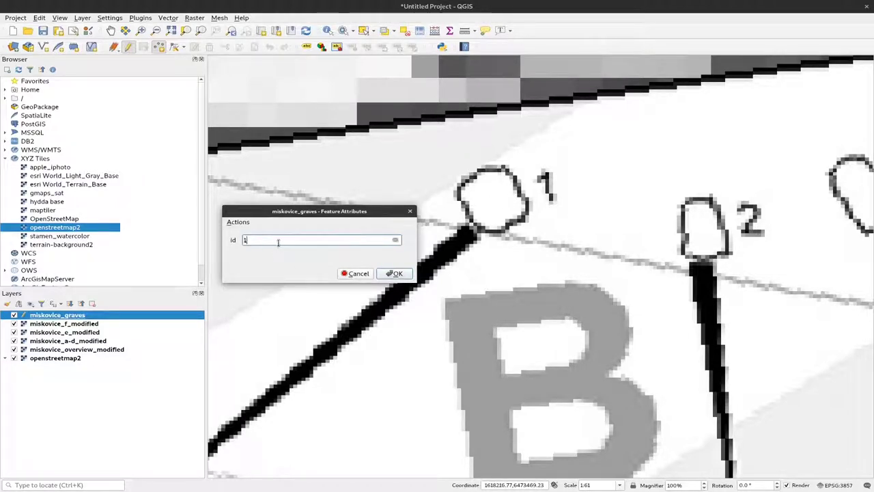
click(402, 274)
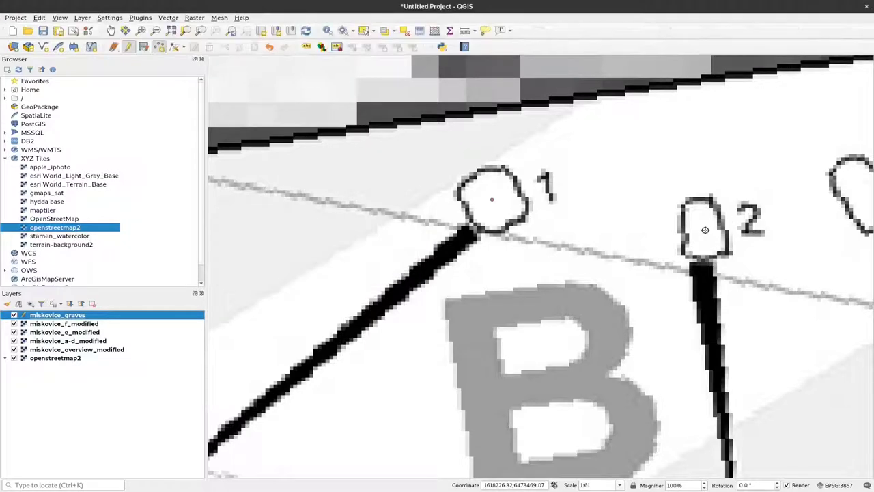
Digitize points on graves 2 and 3 with ids 2 and 3
click(705, 229)
text(2)
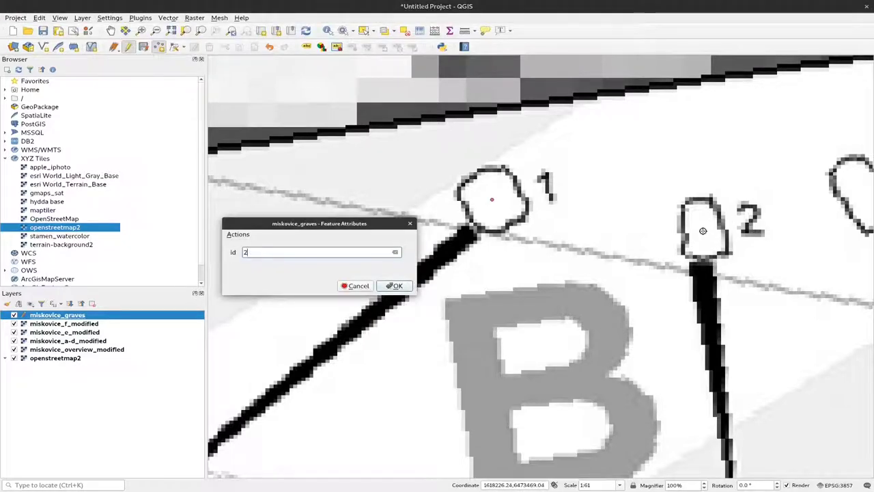
click(412, 288)
scroll(423, 300, down, 1)
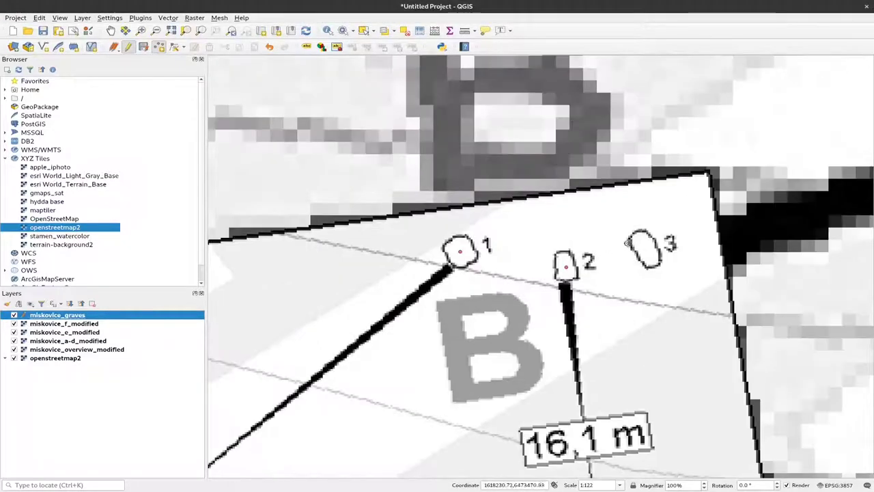
click(647, 248)
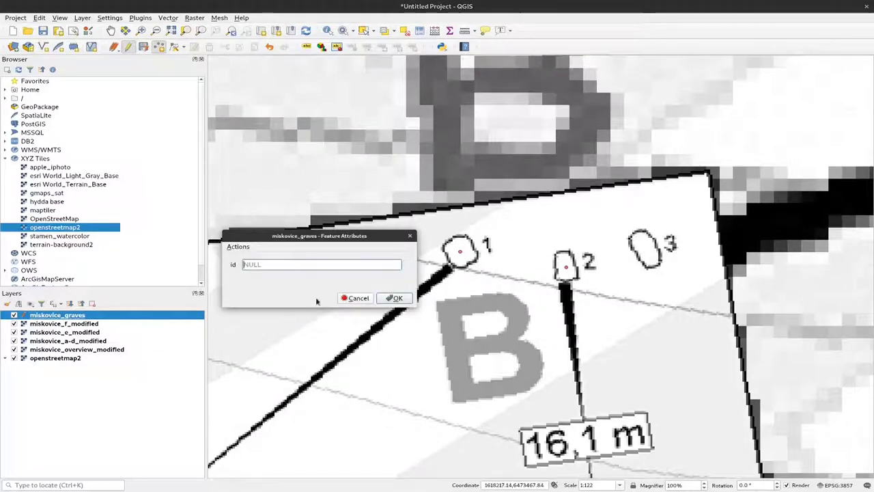
text(3)
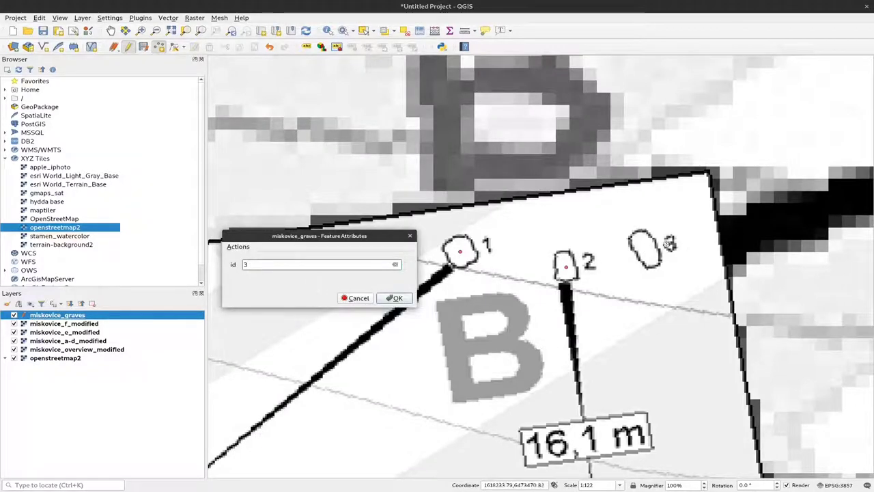
click(394, 299)
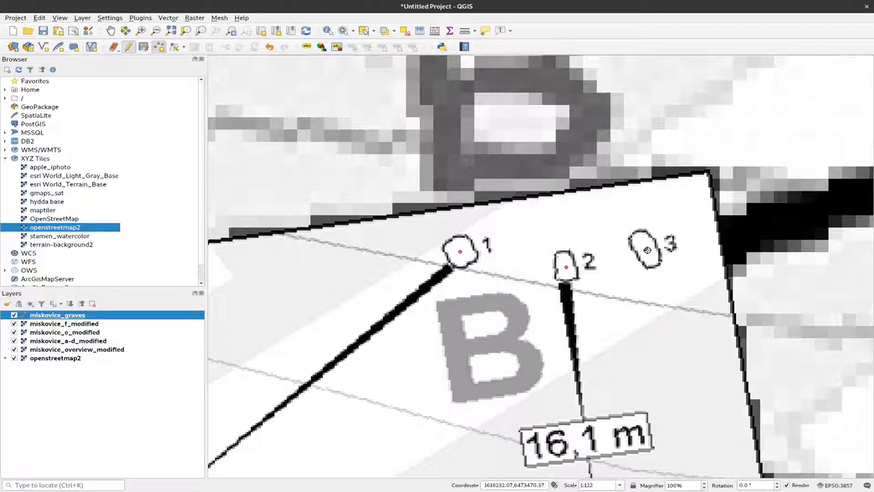
Zoom to grave 4 and digitize its point with id 4
scroll(512, 341, down, 3)
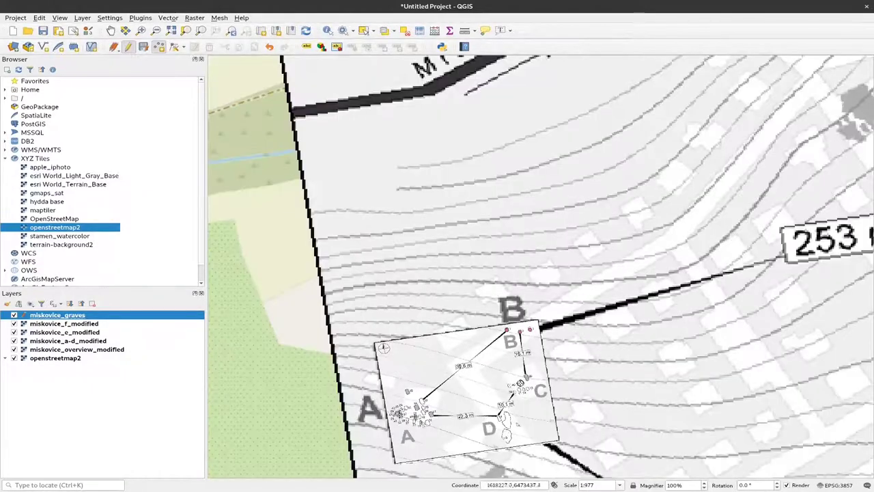
scroll(571, 269, up, 2)
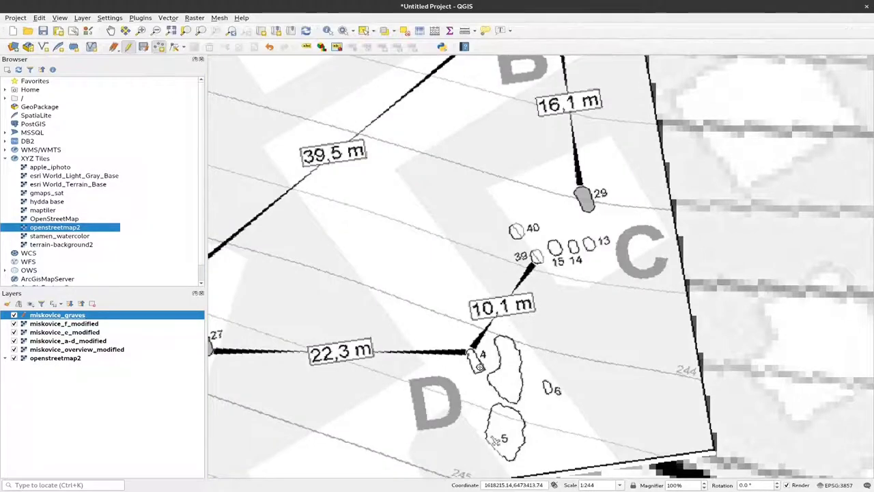
scroll(457, 352, up, 1)
scroll(457, 352, up, 1)
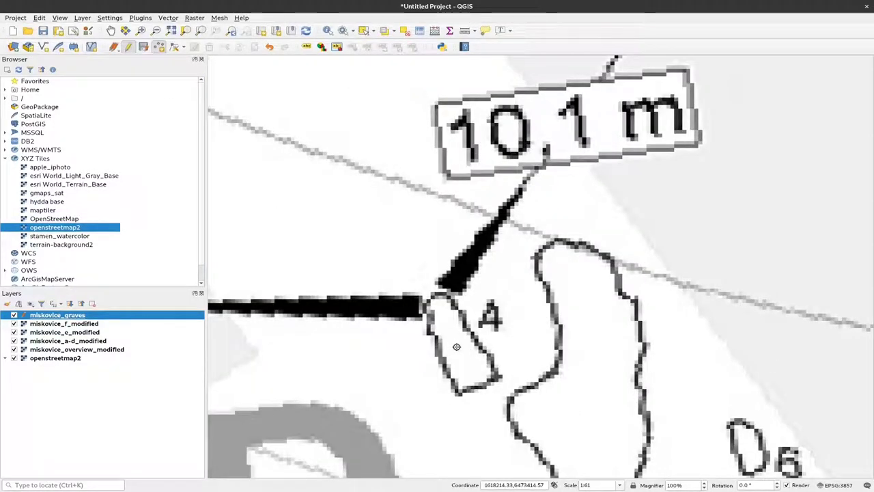
right_click(457, 346)
text(4)
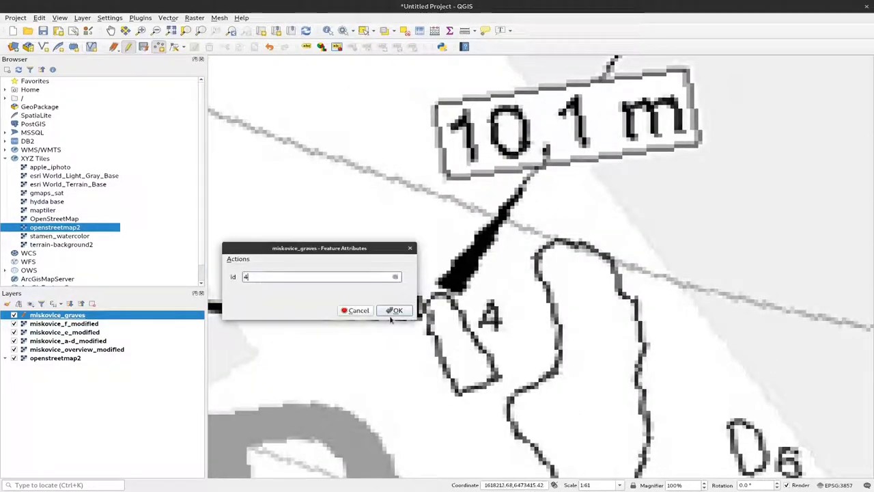
click(396, 310)
Zoom to grave 5 and digitize its point with id 5
scroll(455, 360, down, 2)
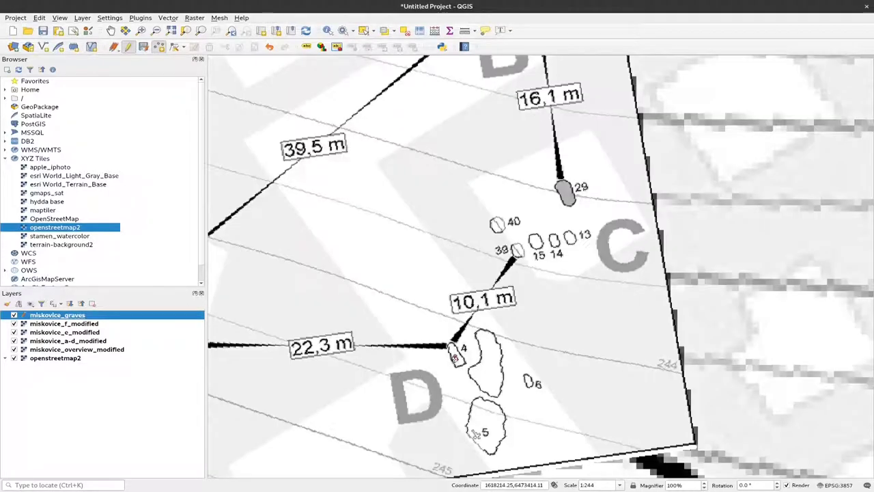
scroll(474, 437, up, 2)
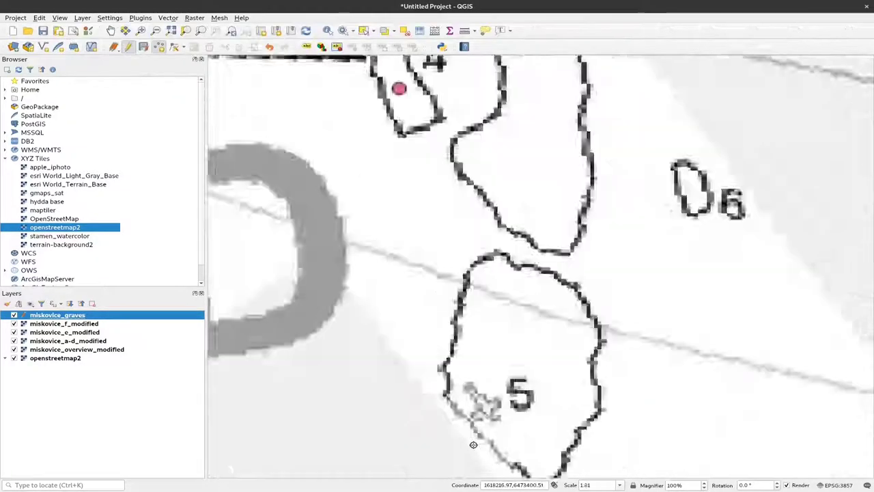
scroll(489, 383, up, 1)
click(495, 370)
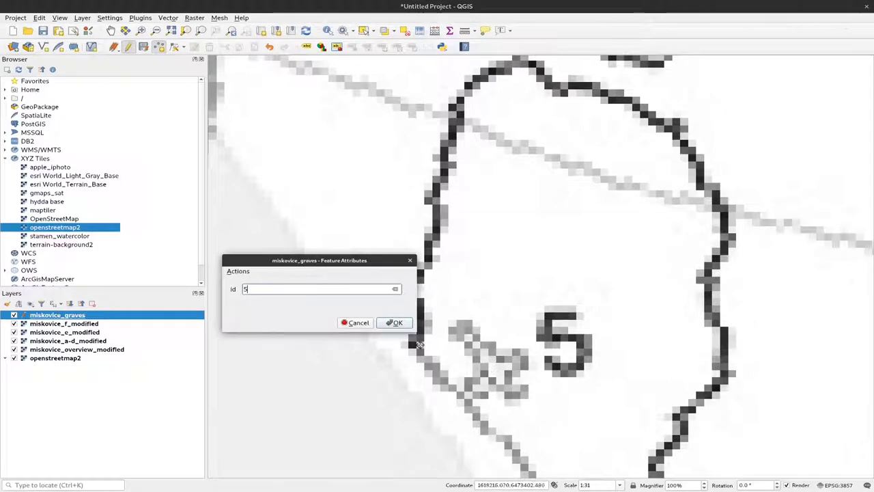
click(396, 323)
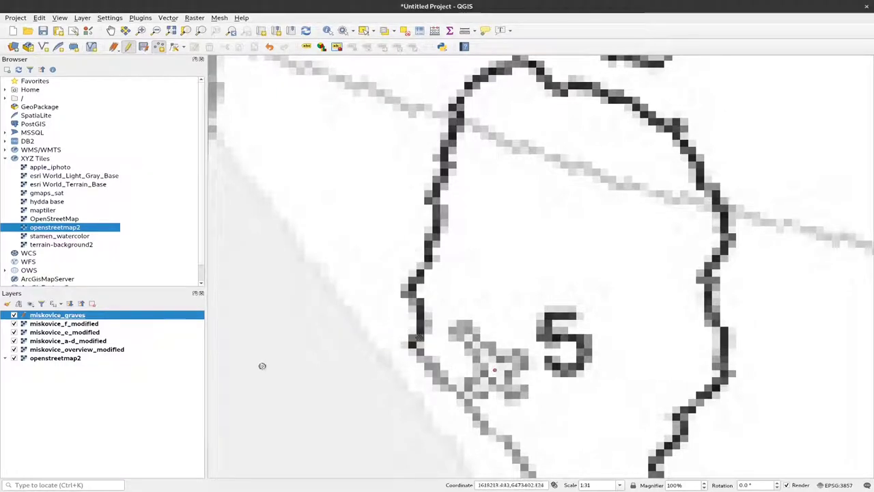
scroll(495, 369, down, 4)
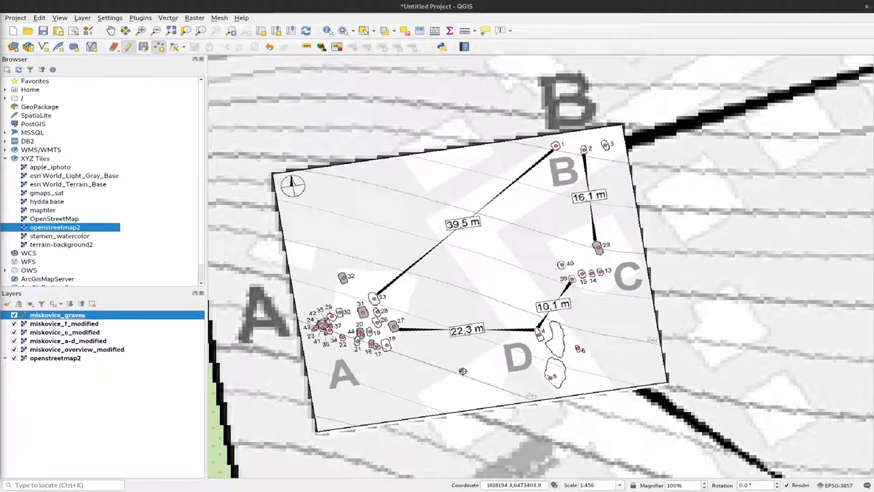
Zoom out and pan to the overview plan showing areas B, E and F
scroll(443, 365, down, 4)
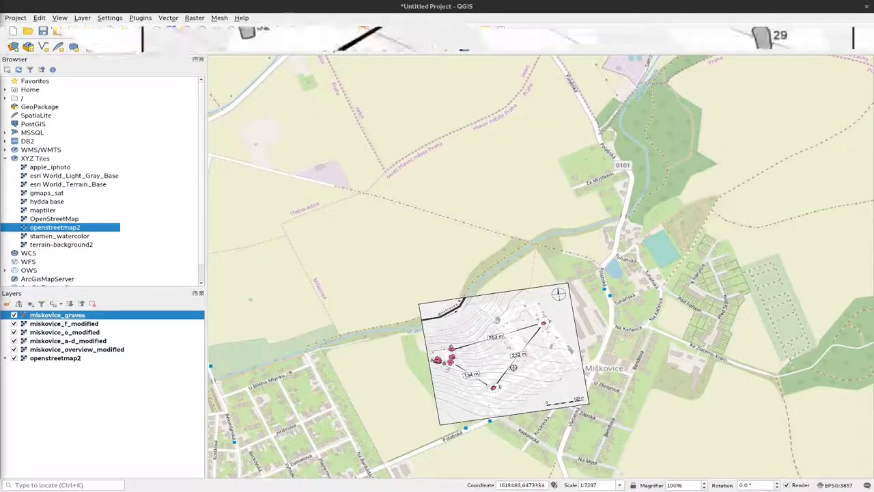
scroll(513, 367, up, 1)
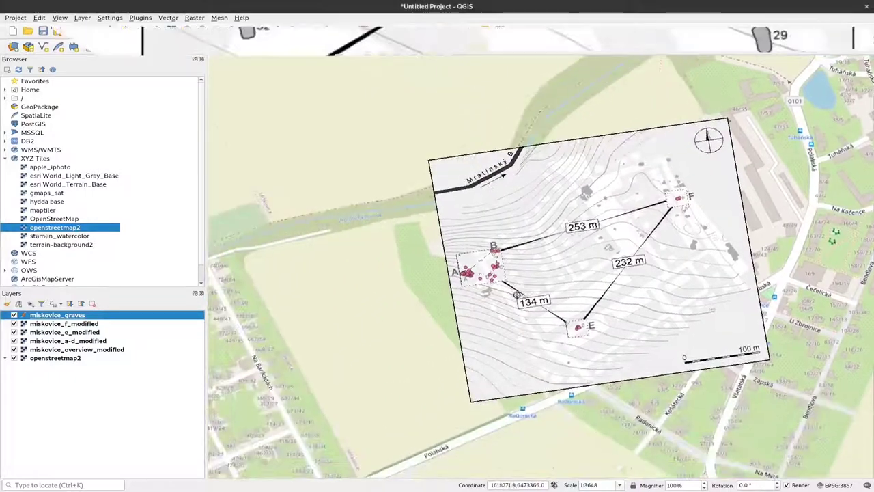
scroll(517, 294, up, 2)
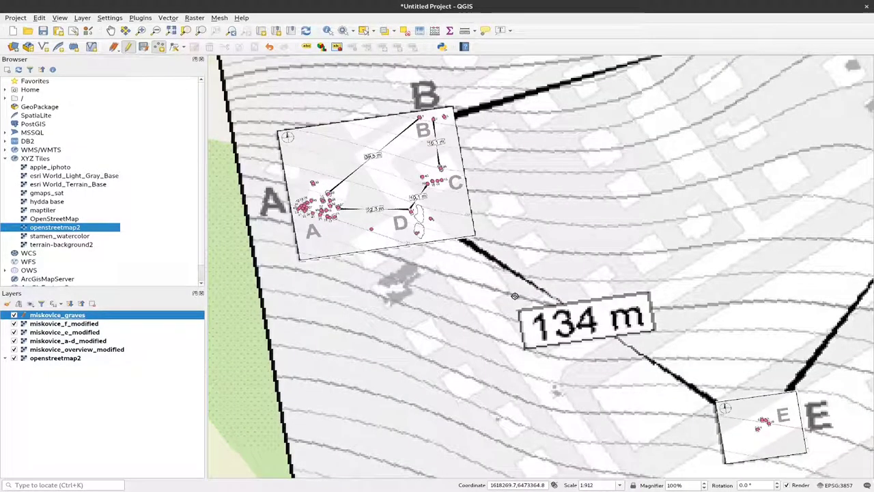
scroll(514, 296, up, 1)
scroll(514, 296, down, 2)
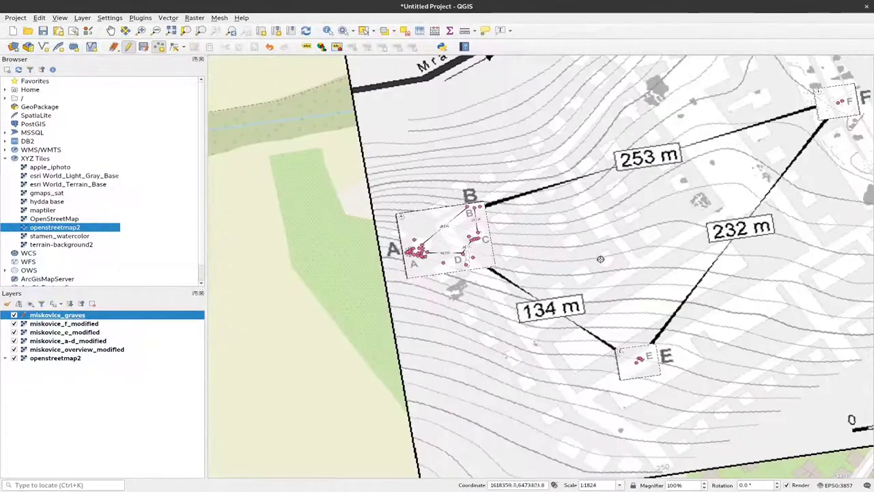
mouse_move(617, 244)
mouse_down()
mouse_move(449, 327)
mouse_move(577, 290)
mouse_up()
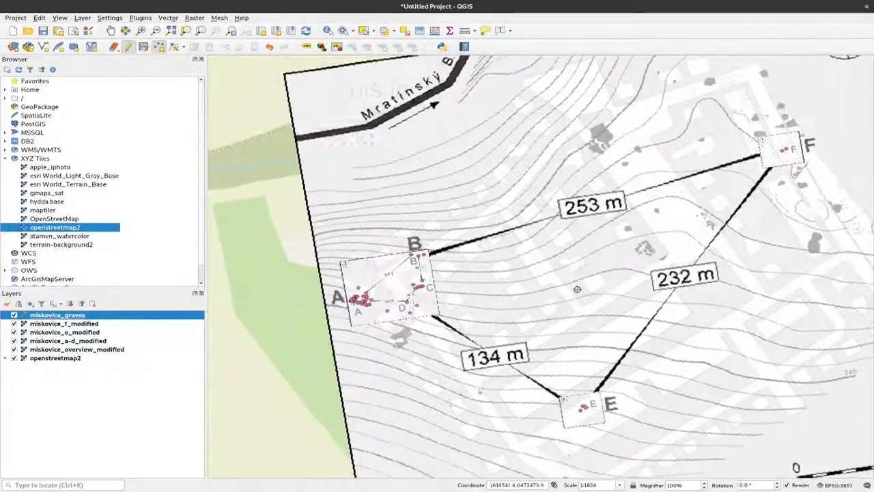